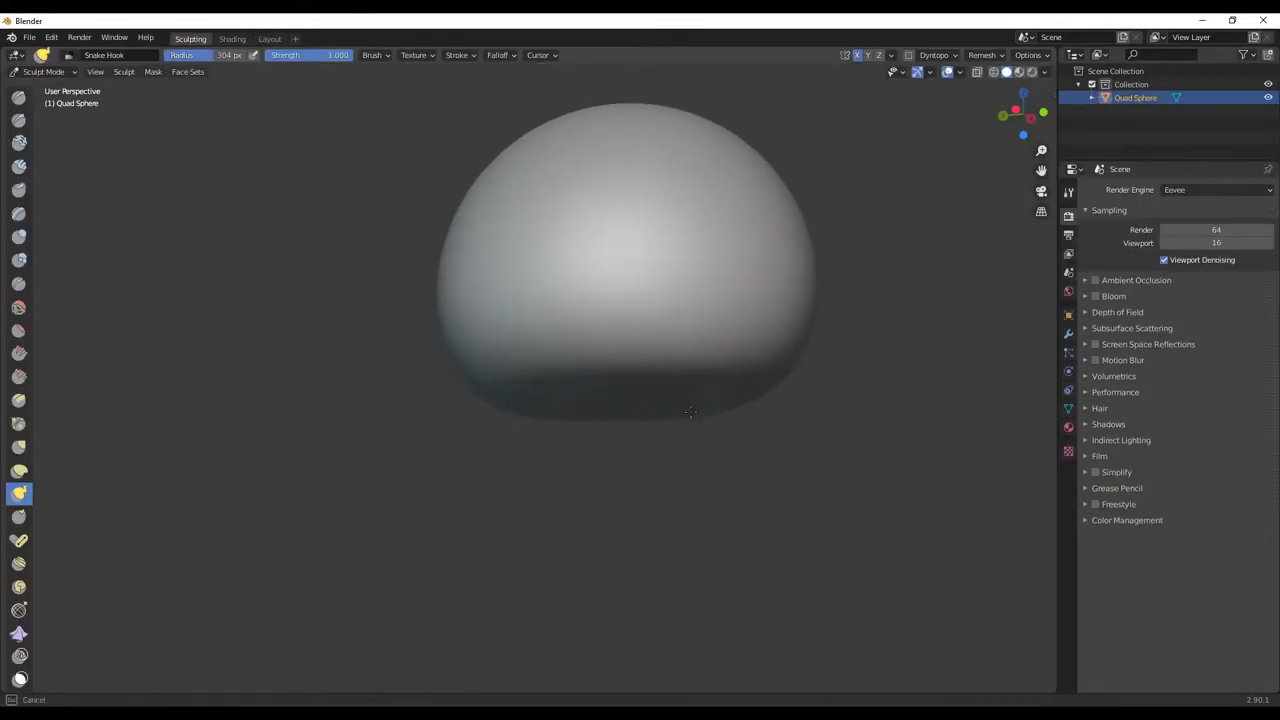
# Adjust the active brush settings and switch to the Inflate brush to shape the sphere
pyautogui.click(1068, 192)
pyautogui.click(1084, 593)
pyautogui.moveTo(463, 334)
pyautogui.mouseDown(button='middle')
pyautogui.moveTo(711, 414)
pyautogui.moveTo(699, 450)
pyautogui.moveTo(723, 357)
pyautogui.moveTo(649, 329)
pyautogui.moveTo(460, 345)
pyautogui.mouseUp(button='middle')
pyautogui.scroll(2, 439, 345)
pyautogui.press('i')
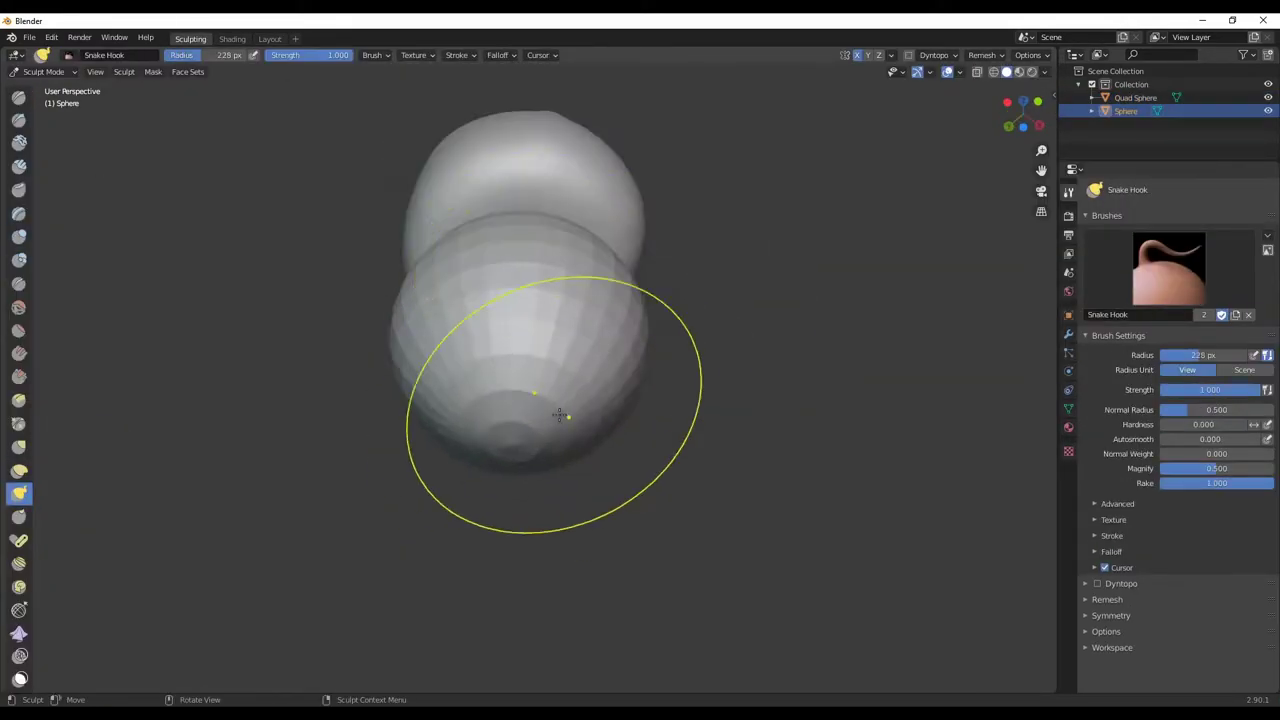
# Enable dynamic topology on the sphere and check its rounded shape from several angles
pyautogui.moveTo(560, 415)
pyautogui.mouseDown(button='middle')
pyautogui.moveTo(571, 514)
pyautogui.moveTo(480, 414)
pyautogui.moveTo(563, 449)
pyautogui.moveTo(590, 340)
pyautogui.moveTo(420, 266)
pyautogui.mouseUp(button='middle')
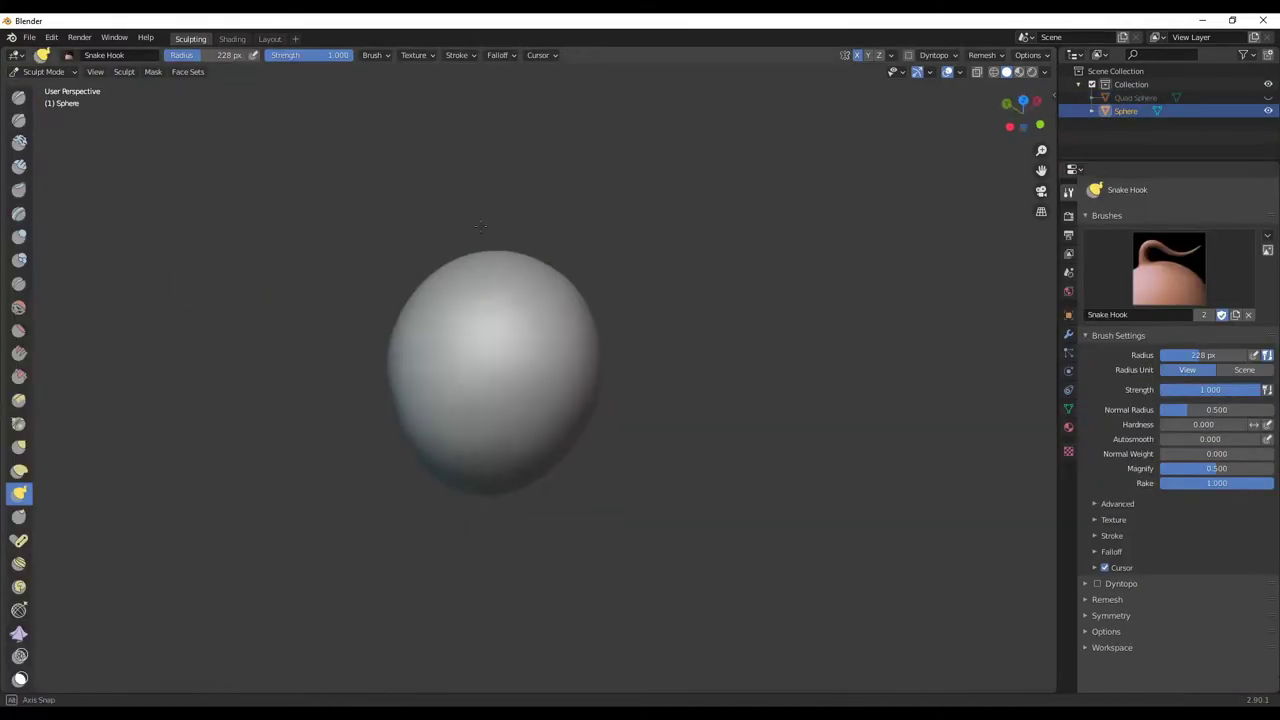
pyautogui.moveTo(481, 226); pyautogui.dragTo(516, 232, button='middle')
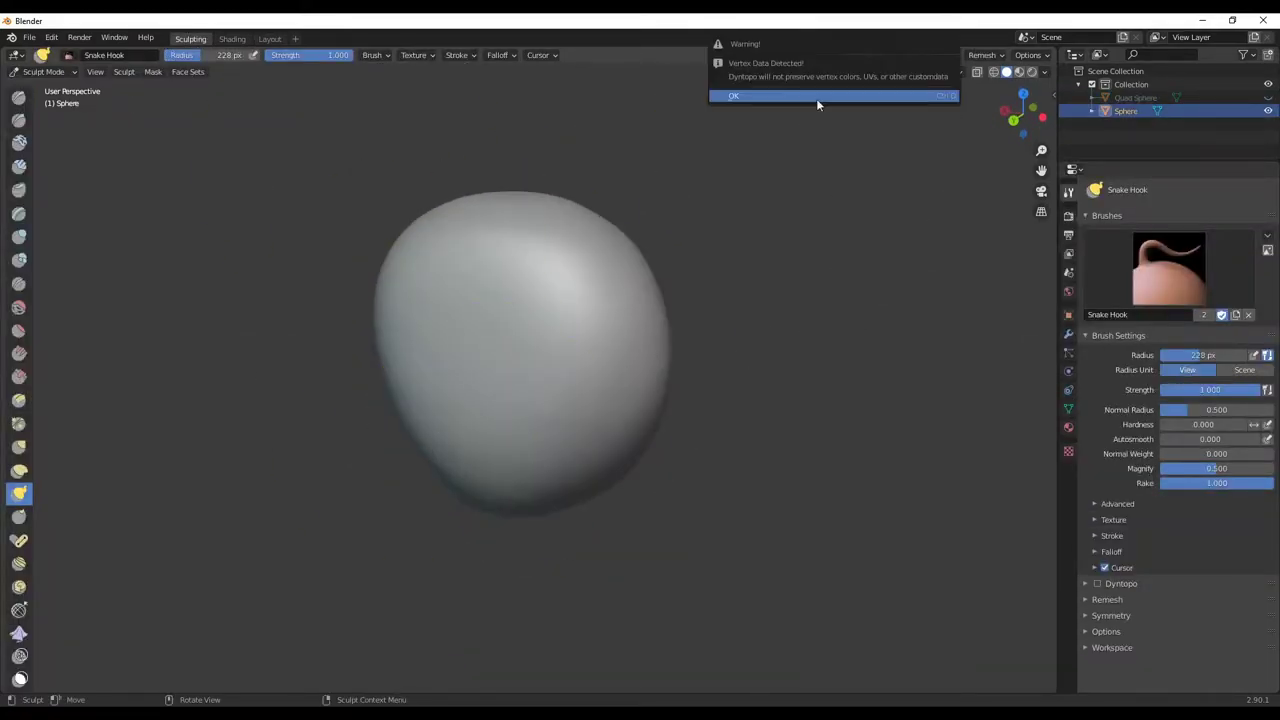
pyautogui.click(817, 103)
pyautogui.moveTo(606, 277); pyautogui.dragTo(424, 311, button='middle')
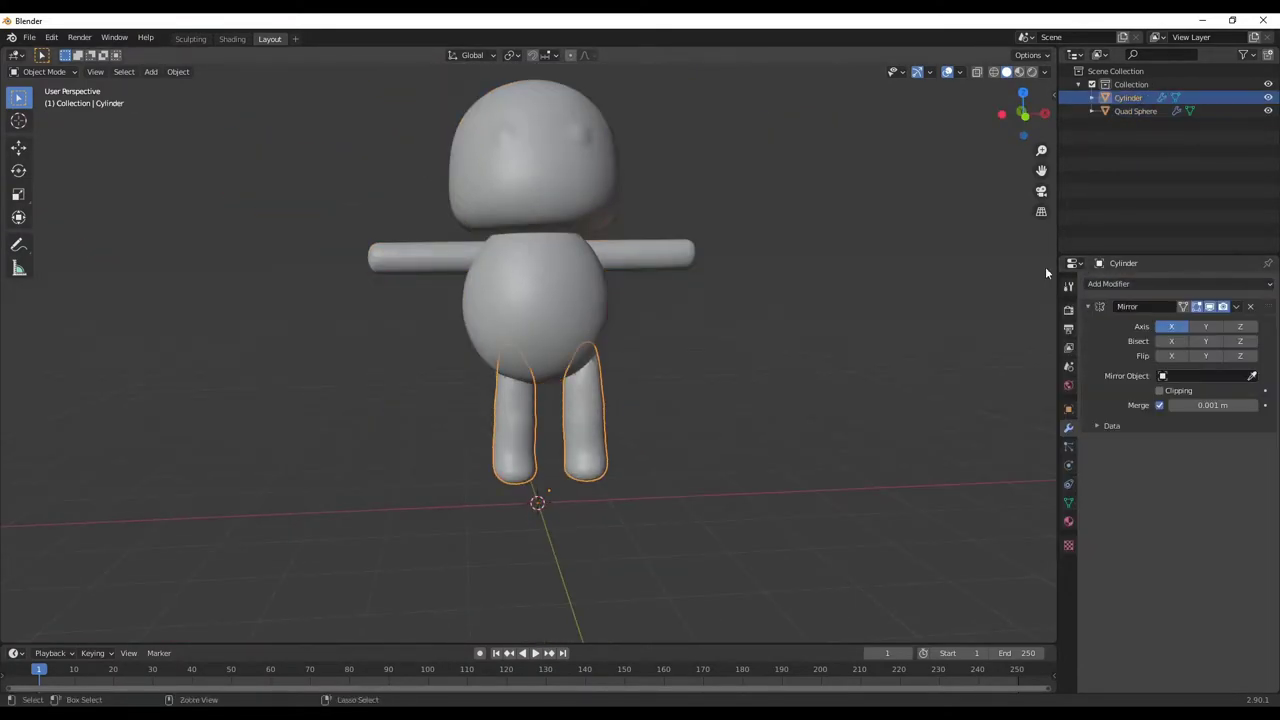
# Put the leg cylinder into Edit Mode and bring up the Shift+S cursor snapping options
pyautogui.hotkey('ctrl', 'Tab')
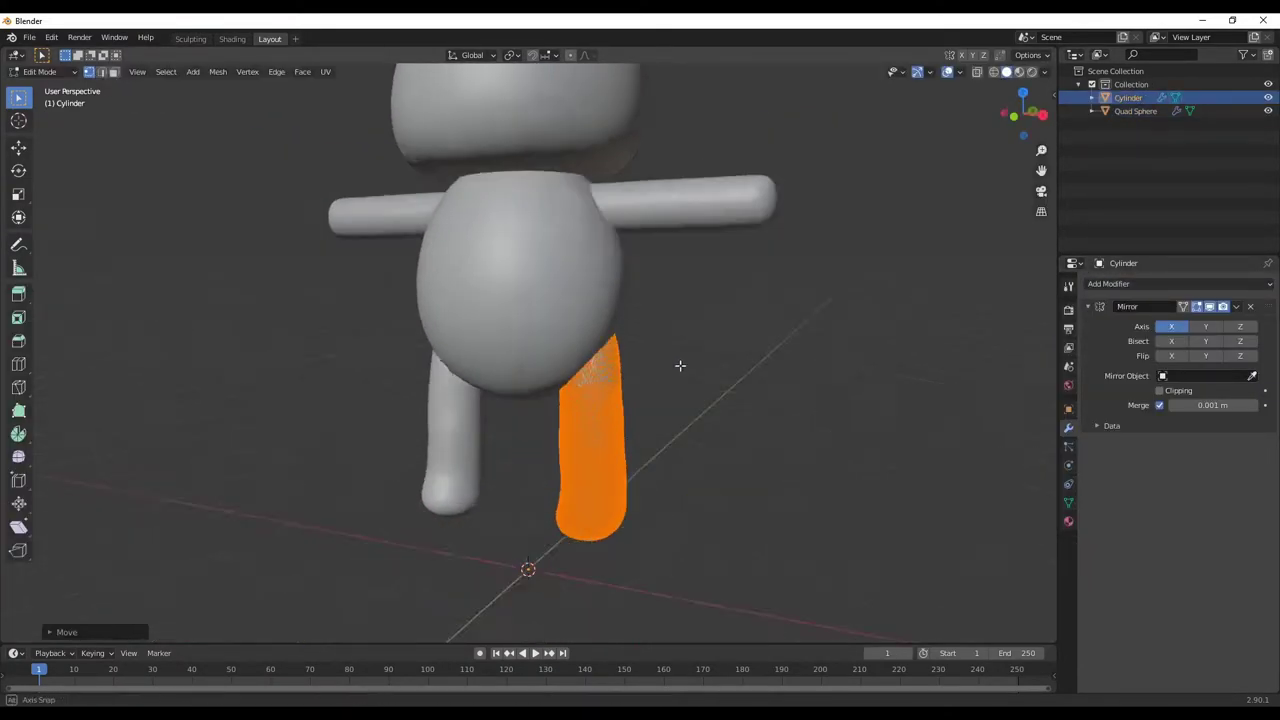
pyautogui.hotkey('shift', 's')
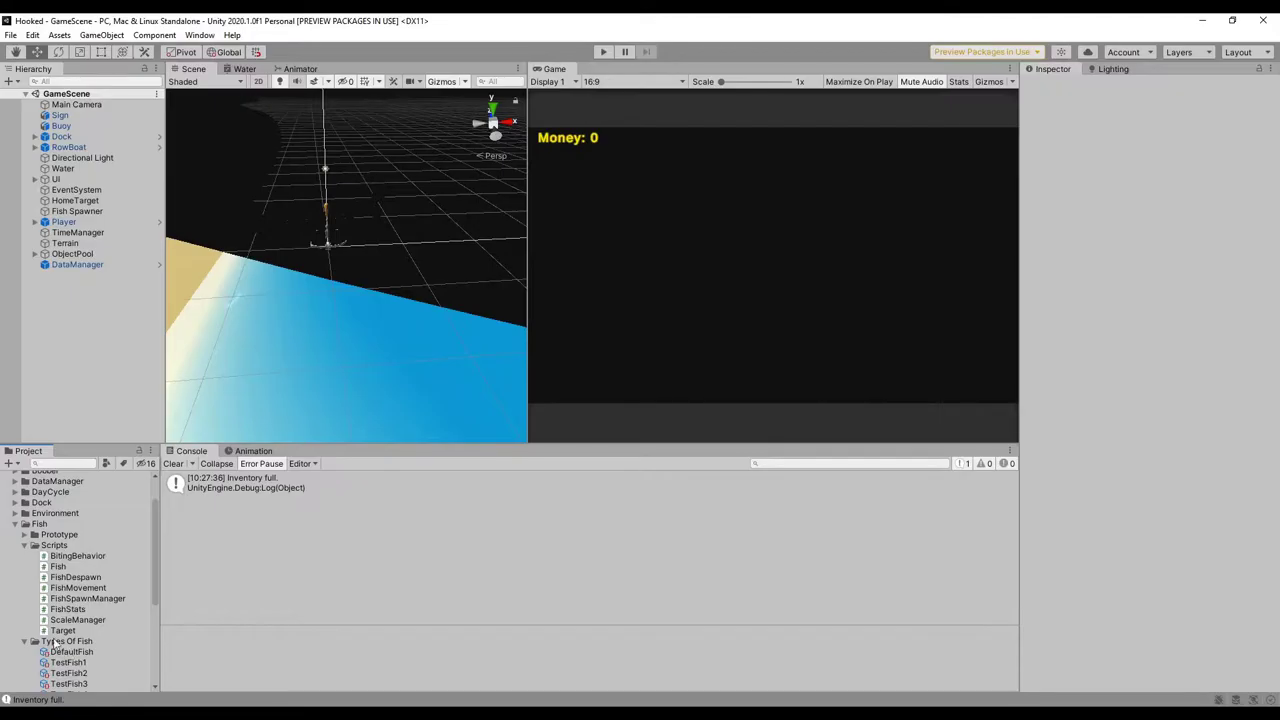
# Check TestFish1's value range 0.5–1 and weight 1–2, then start Play mode
pyautogui.scroll(-3, 60, 630)
pyautogui.click(73, 583)
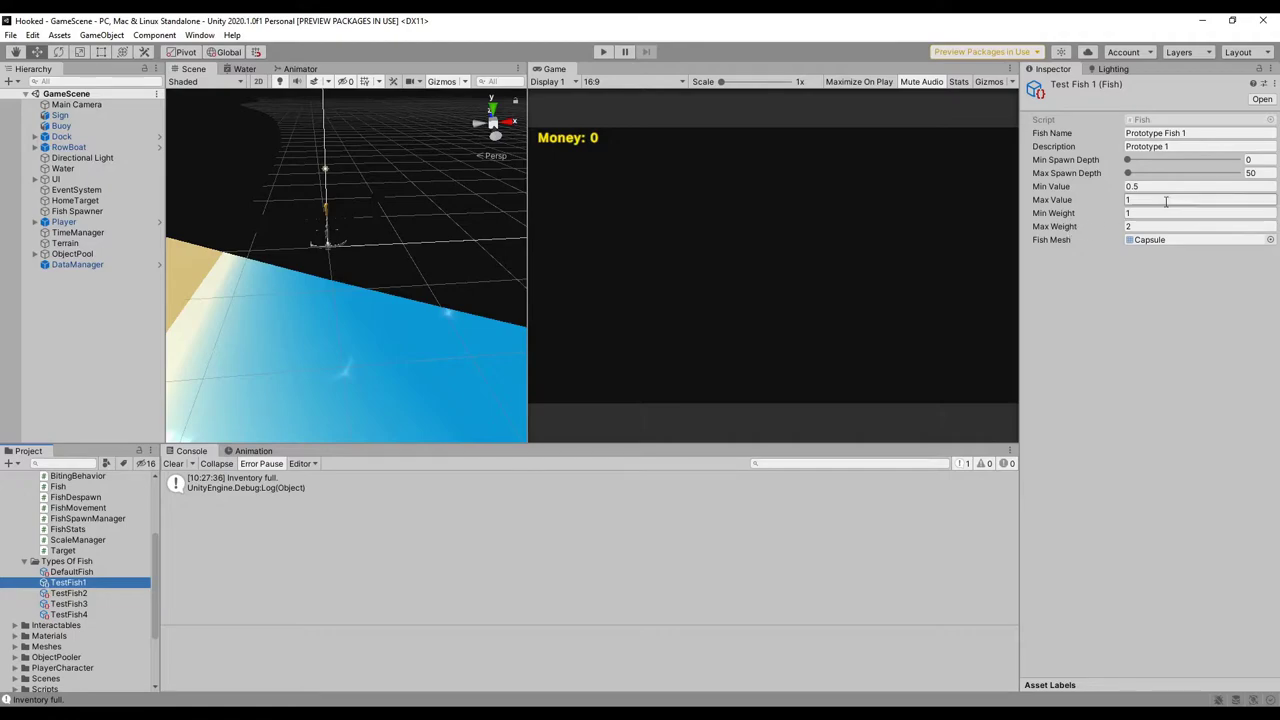
pyautogui.click(601, 52)
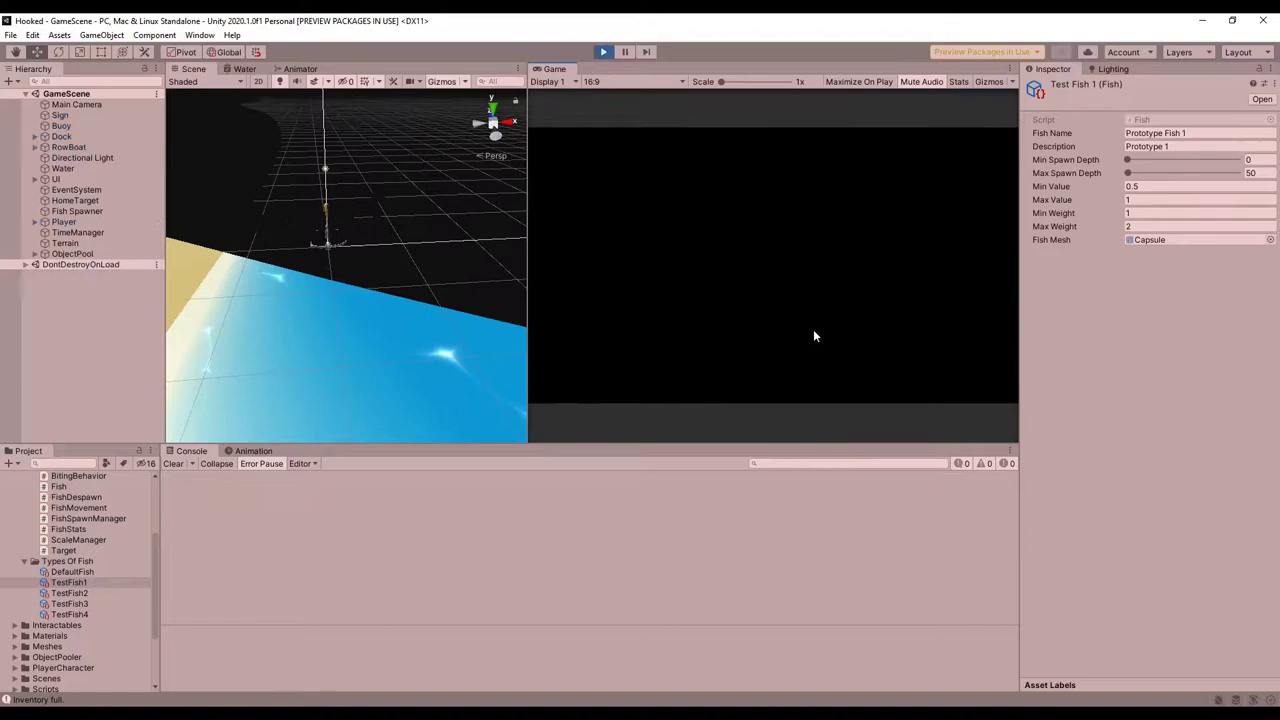
# Steer the boat to catch a 2.6-value fish, then check TestFish3's 2–5 value range and replay
pyautogui.click(975, 377)
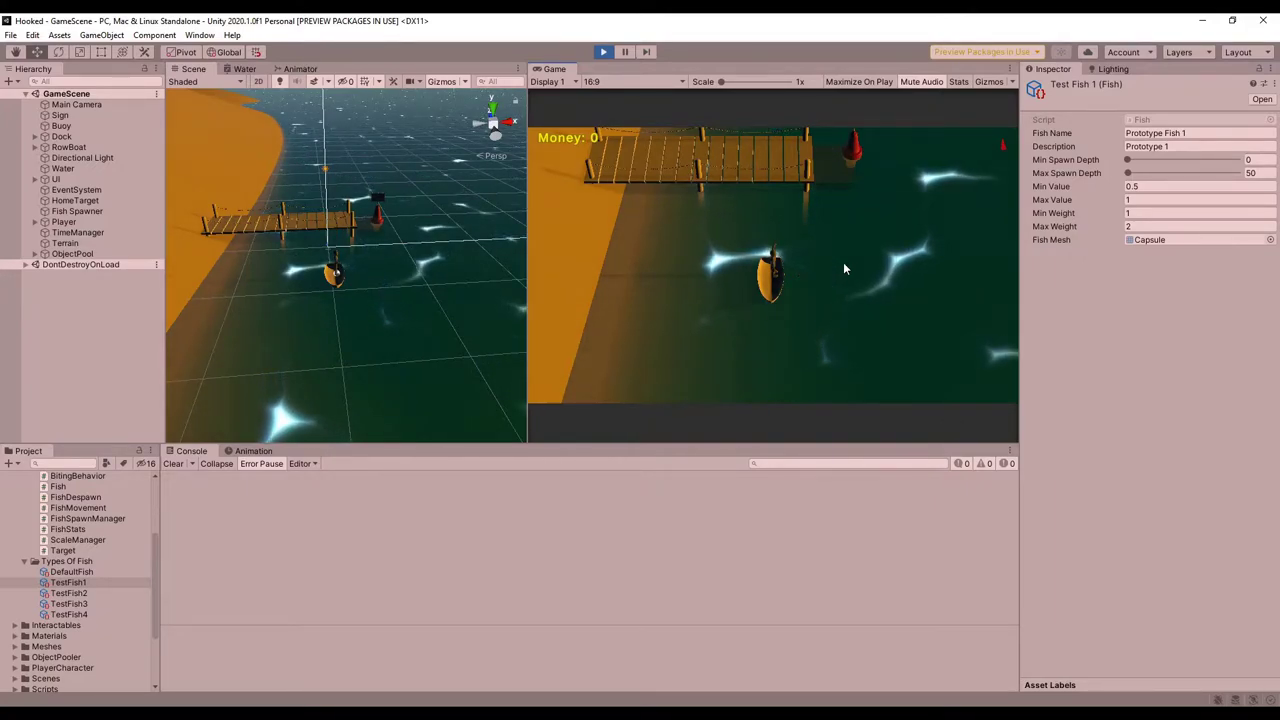
pyautogui.press('d')
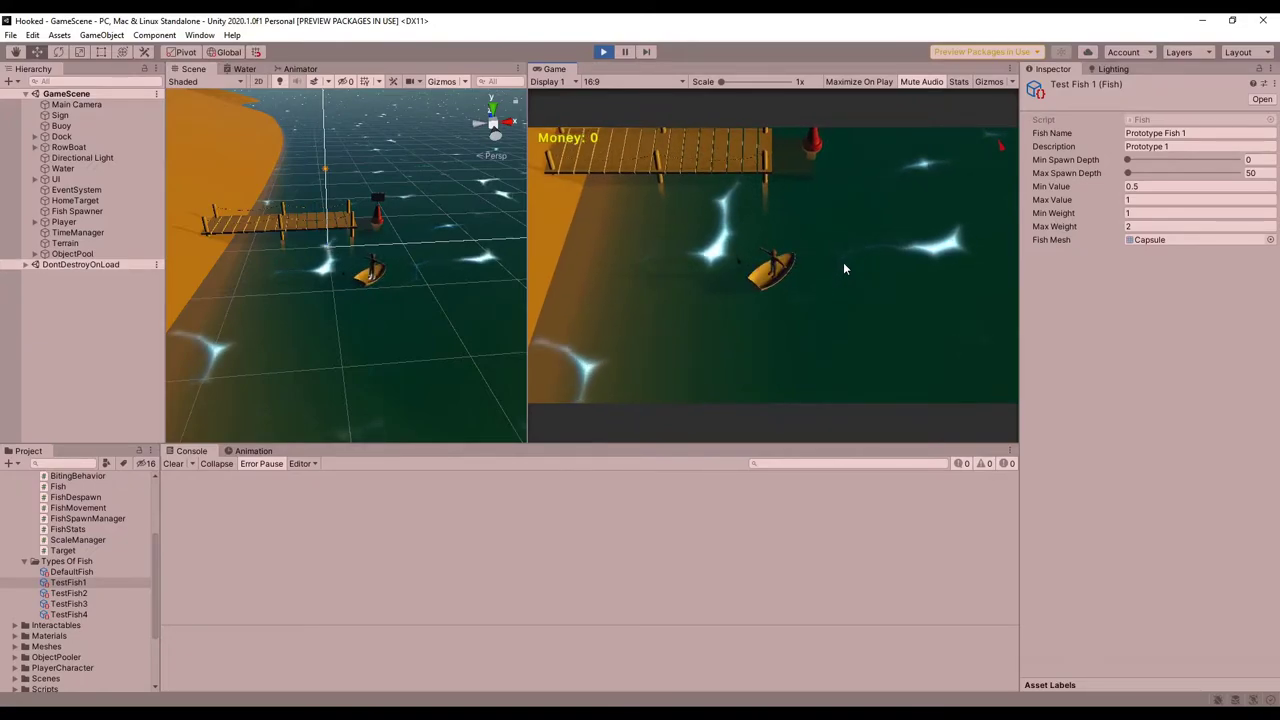
pyautogui.press('a')
pyautogui.press('w')
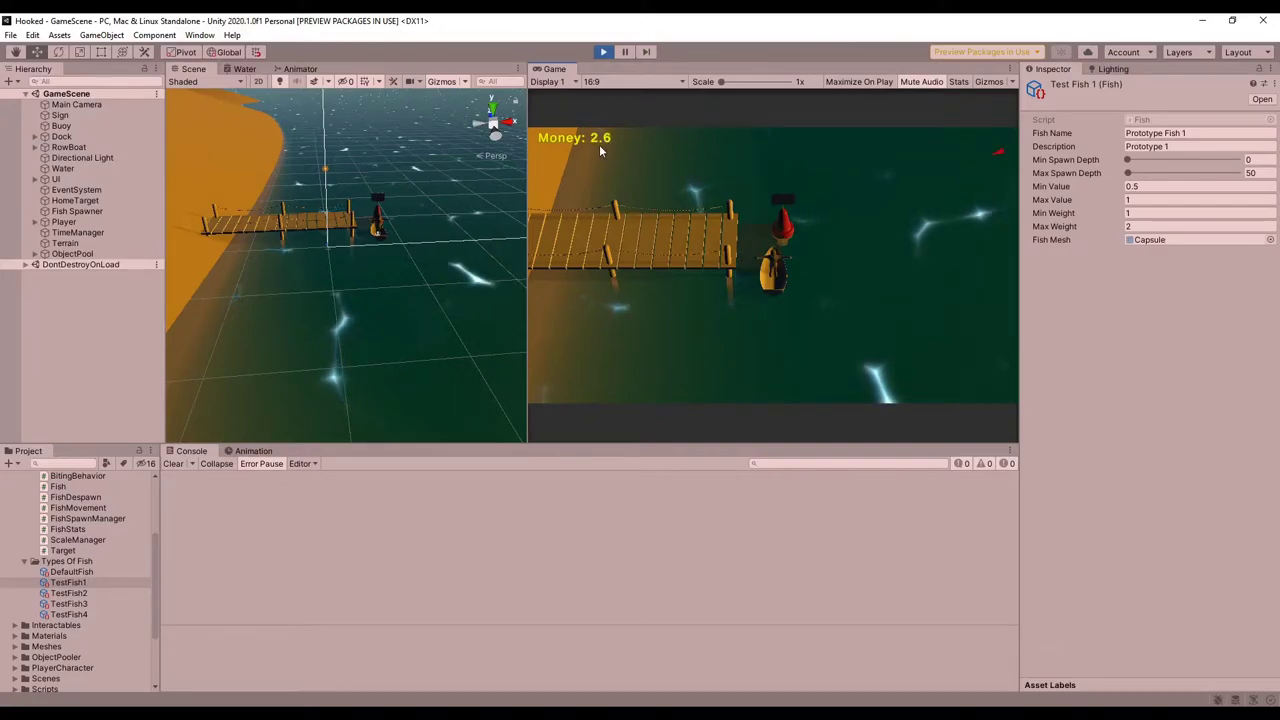
pyautogui.press('s')
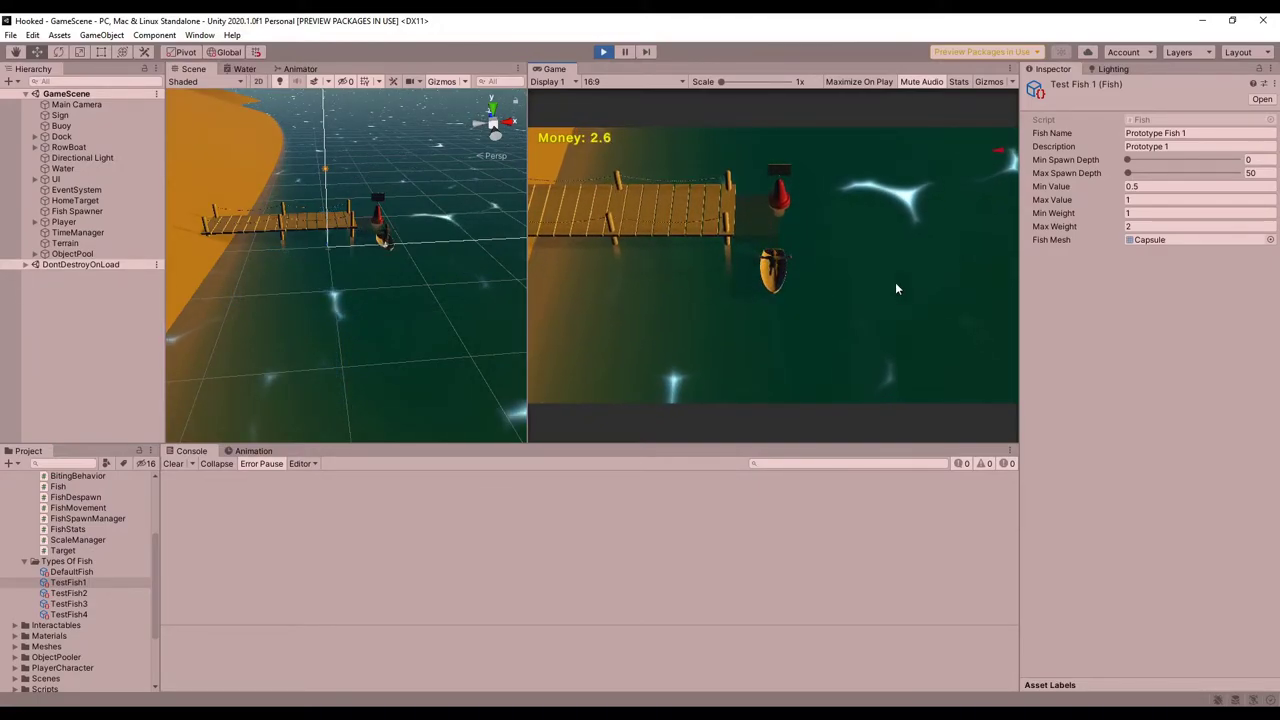
pyautogui.click(80, 604)
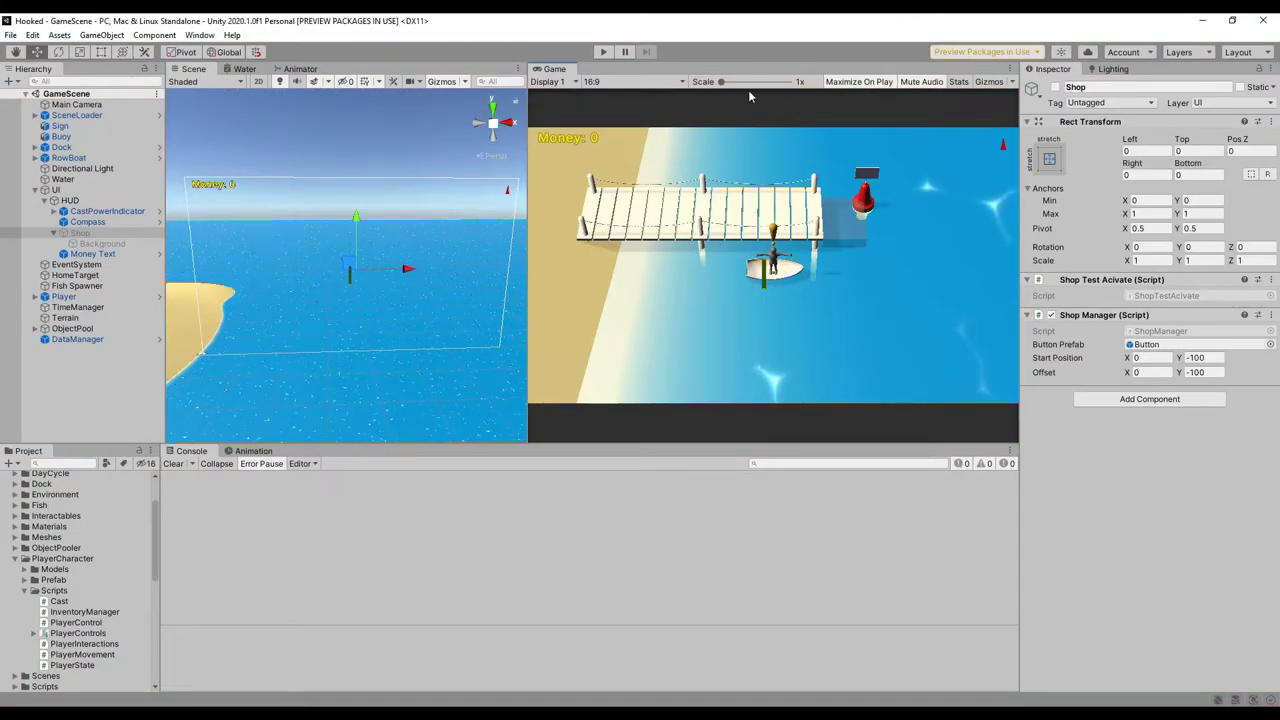
pyautogui.click(603, 52)
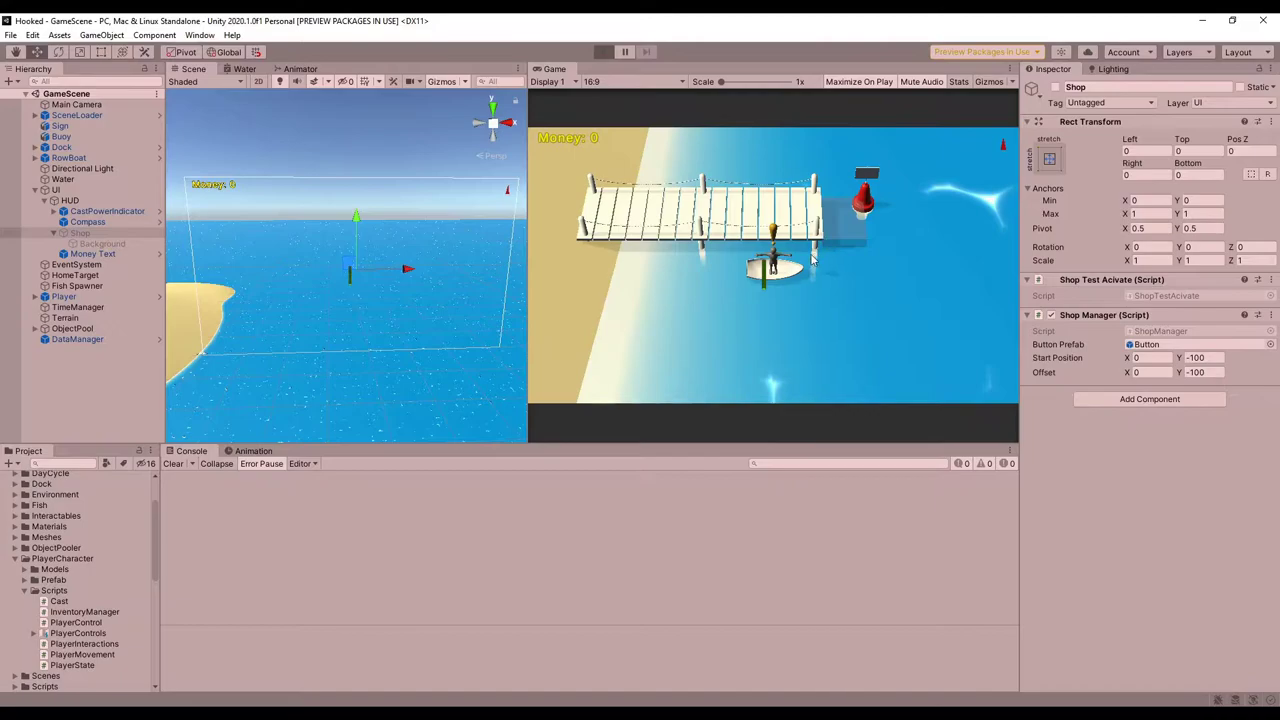
# Retest the in-game shop until it lists Fish Tracker 50 (20) and Small cooler (10) buttons
pyautogui.press('space')
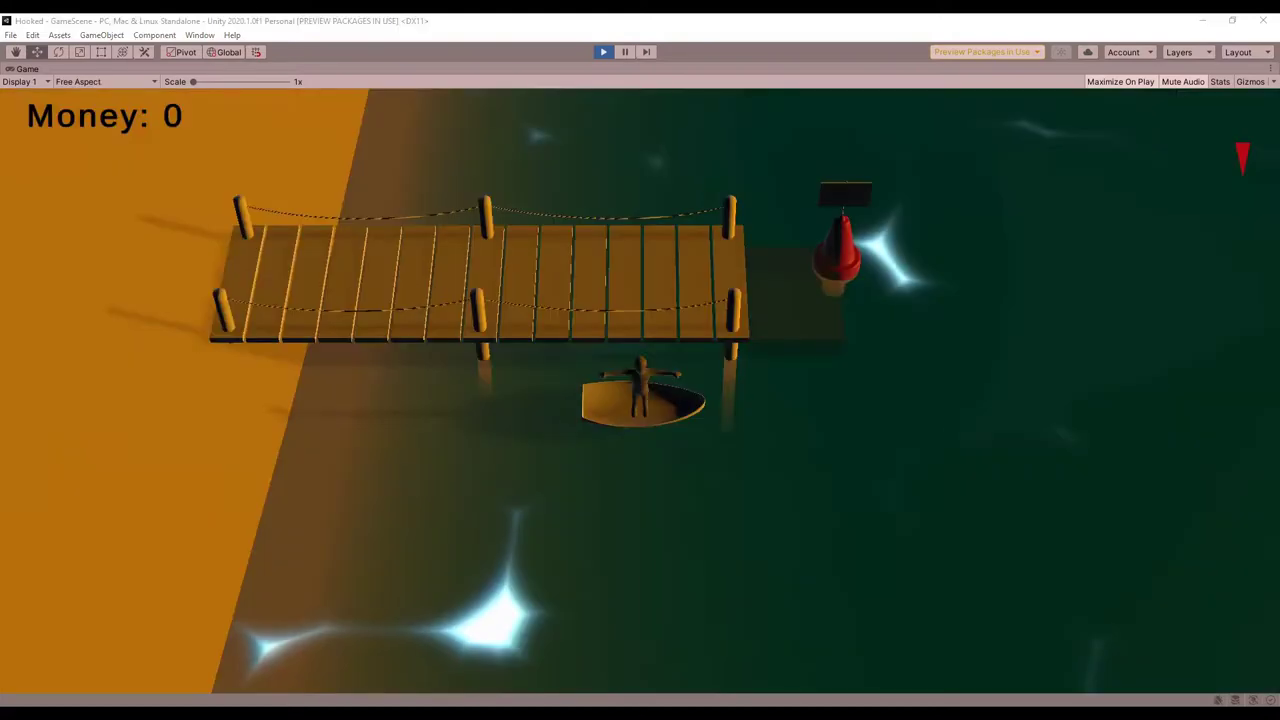
pyautogui.click(773, 394)
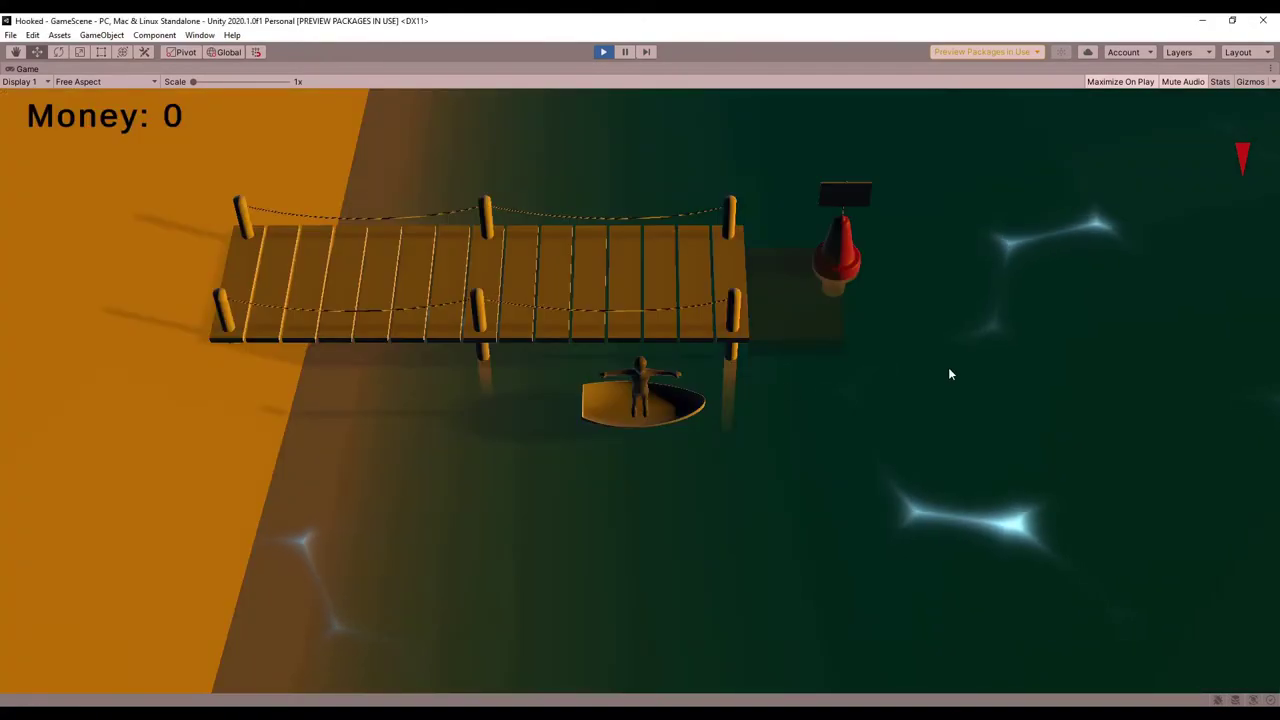
pyautogui.click(910, 374)
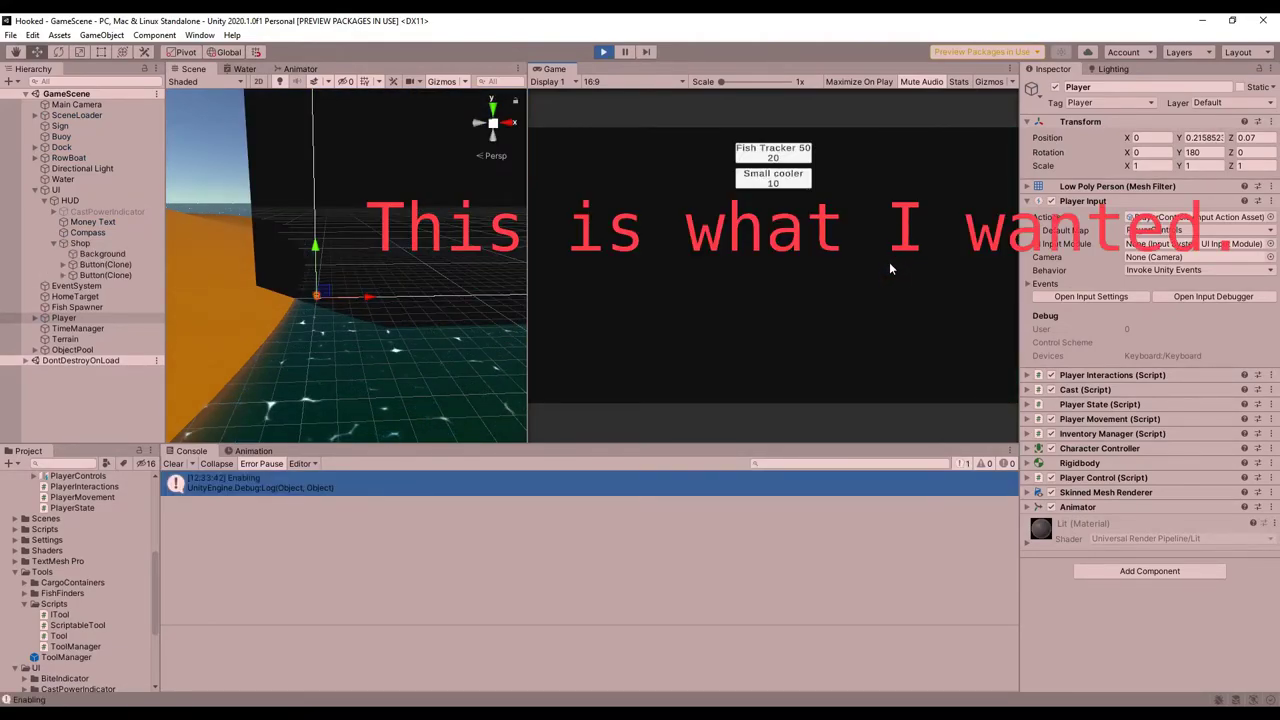
# Open the reworked dock shop showing upgrades priced 20, 10 and 50 with 0 money
pyautogui.click(796, 190)
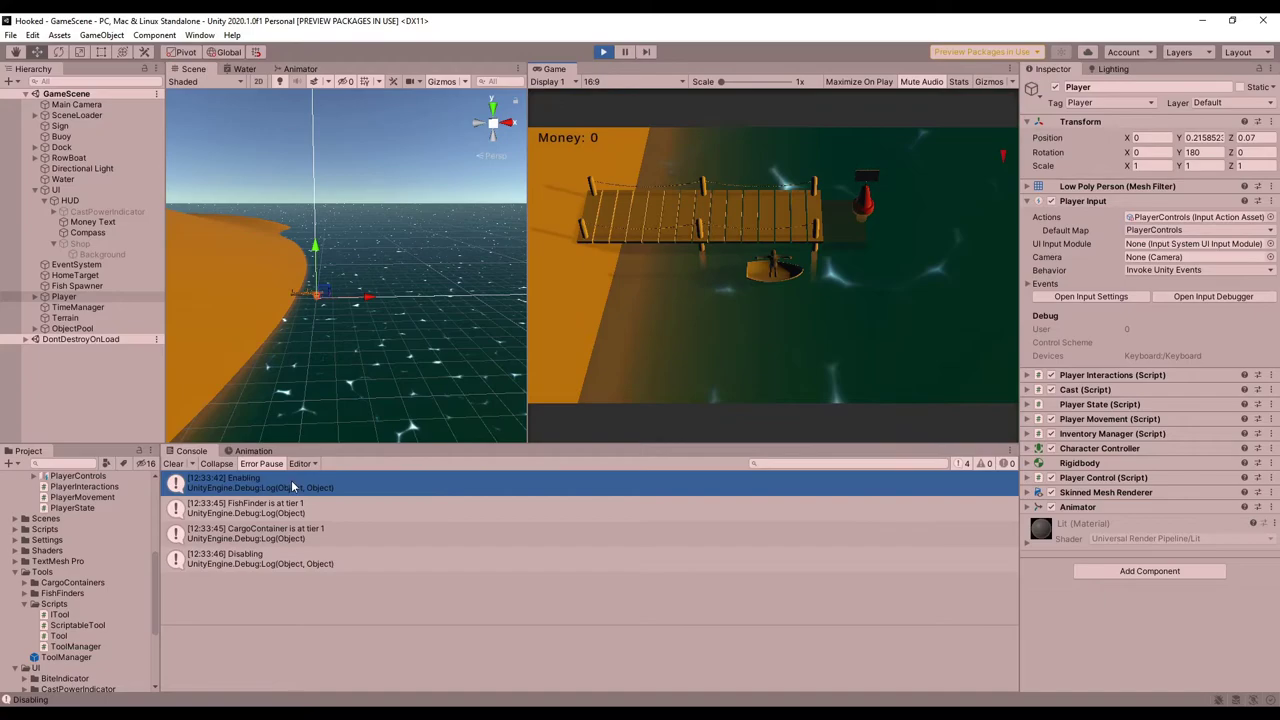
pyautogui.press('e')
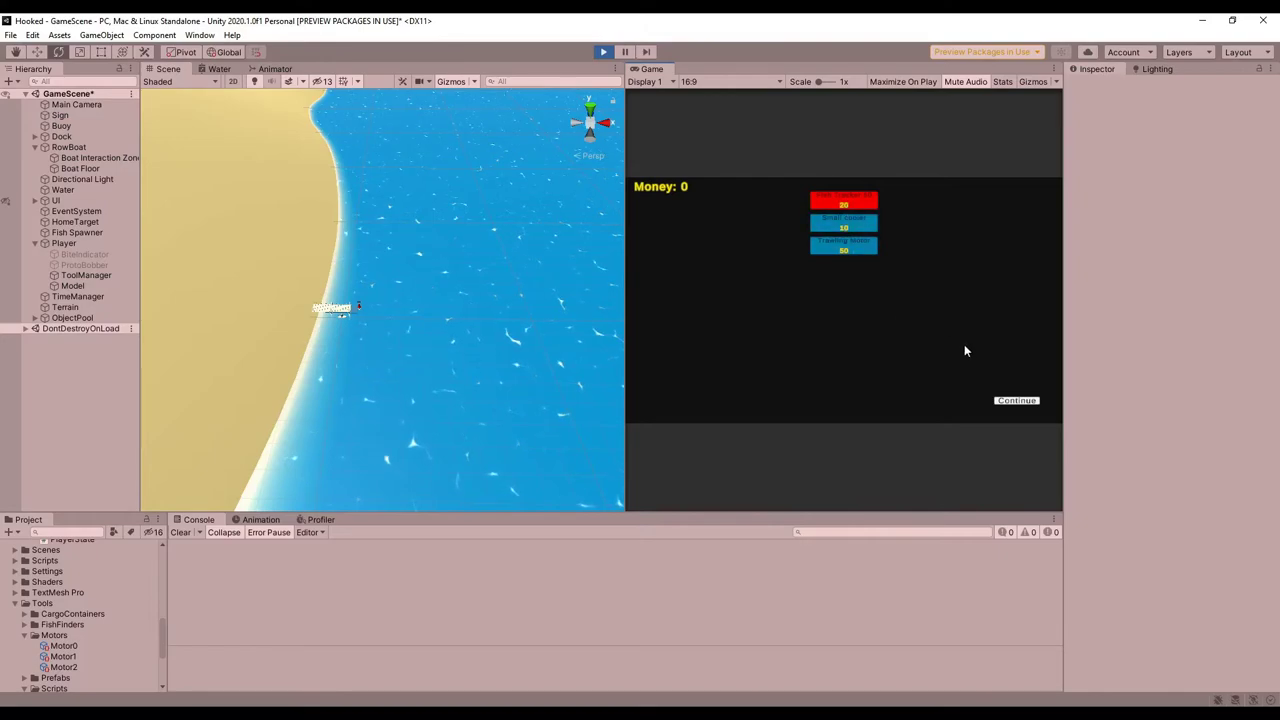
# Leave the shop, sail back to the dock with 110 money, and buy the 50-cost Trawling Motor
pyautogui.press('Down')
pyautogui.press('Down')
pyautogui.press('Down')
pyautogui.press('Return')
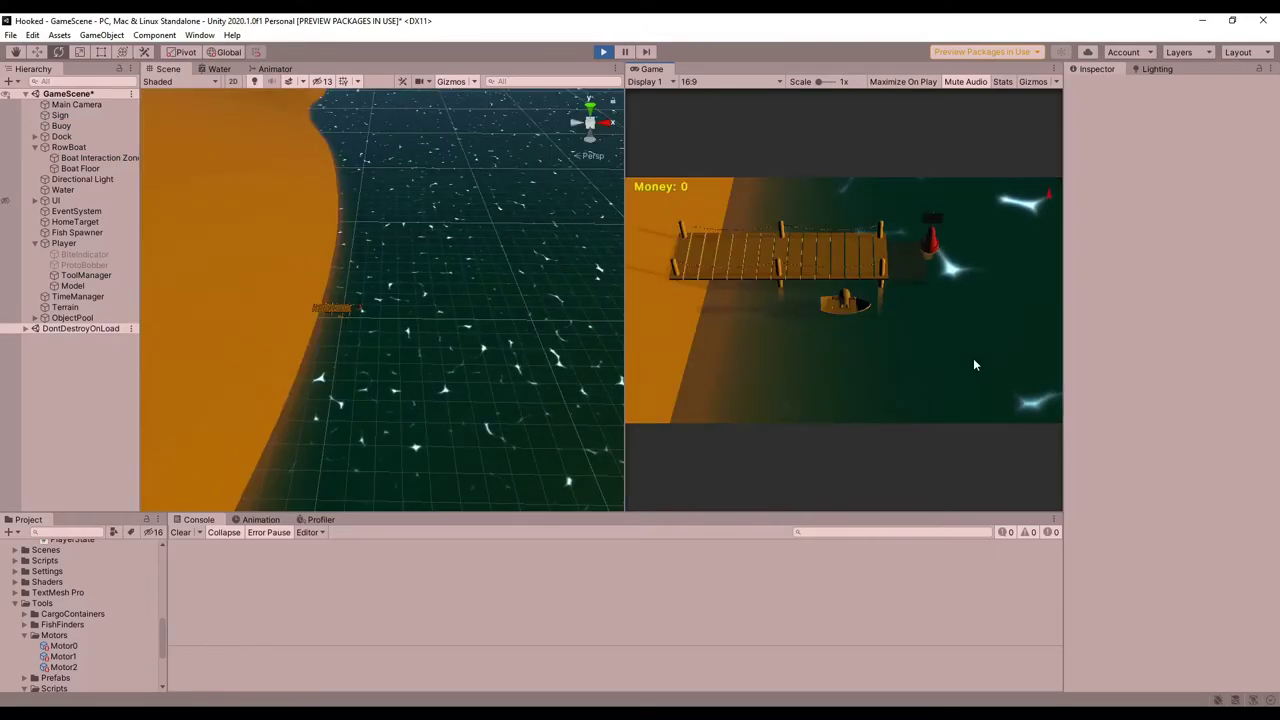
pyautogui.press('d')
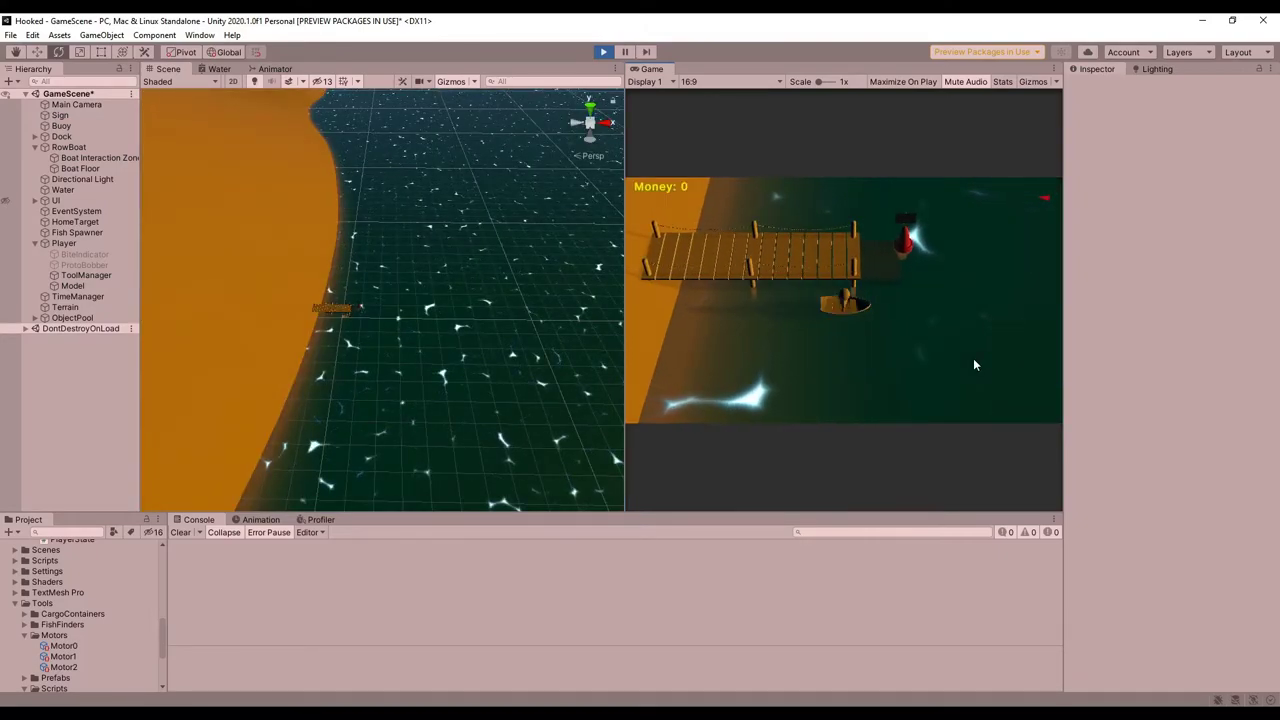
pyautogui.press('d')
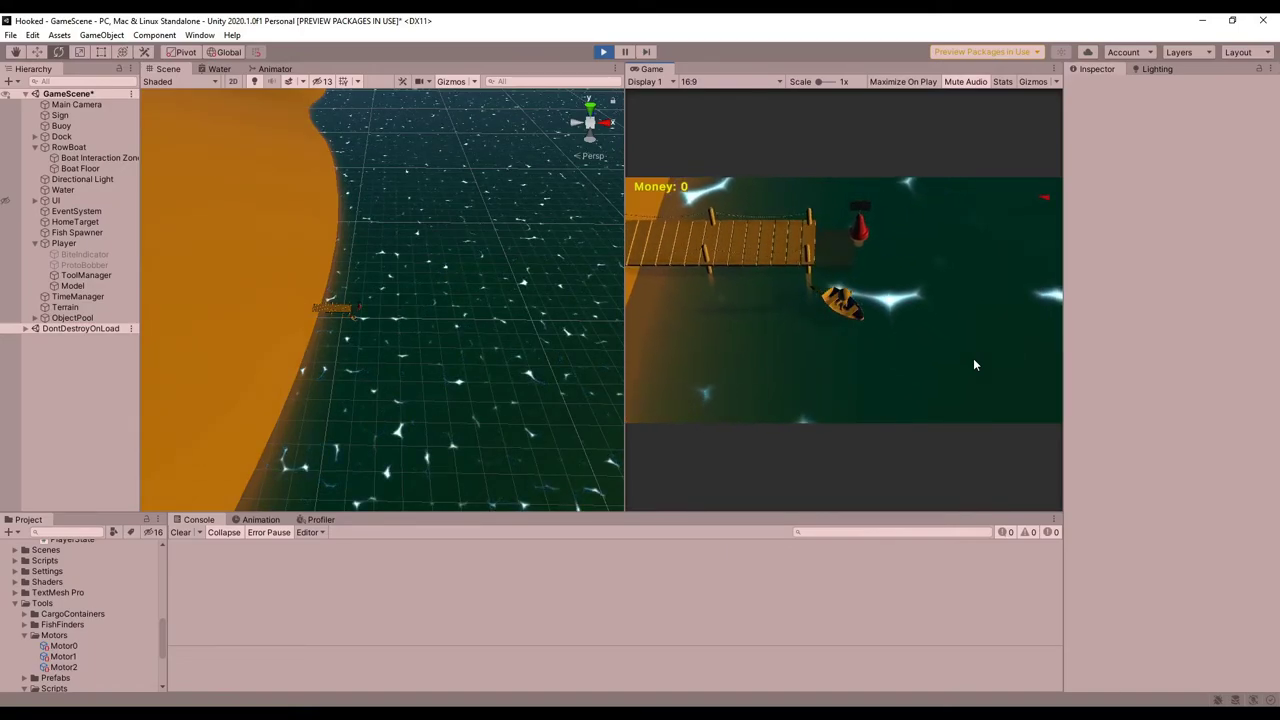
pyautogui.press('d')
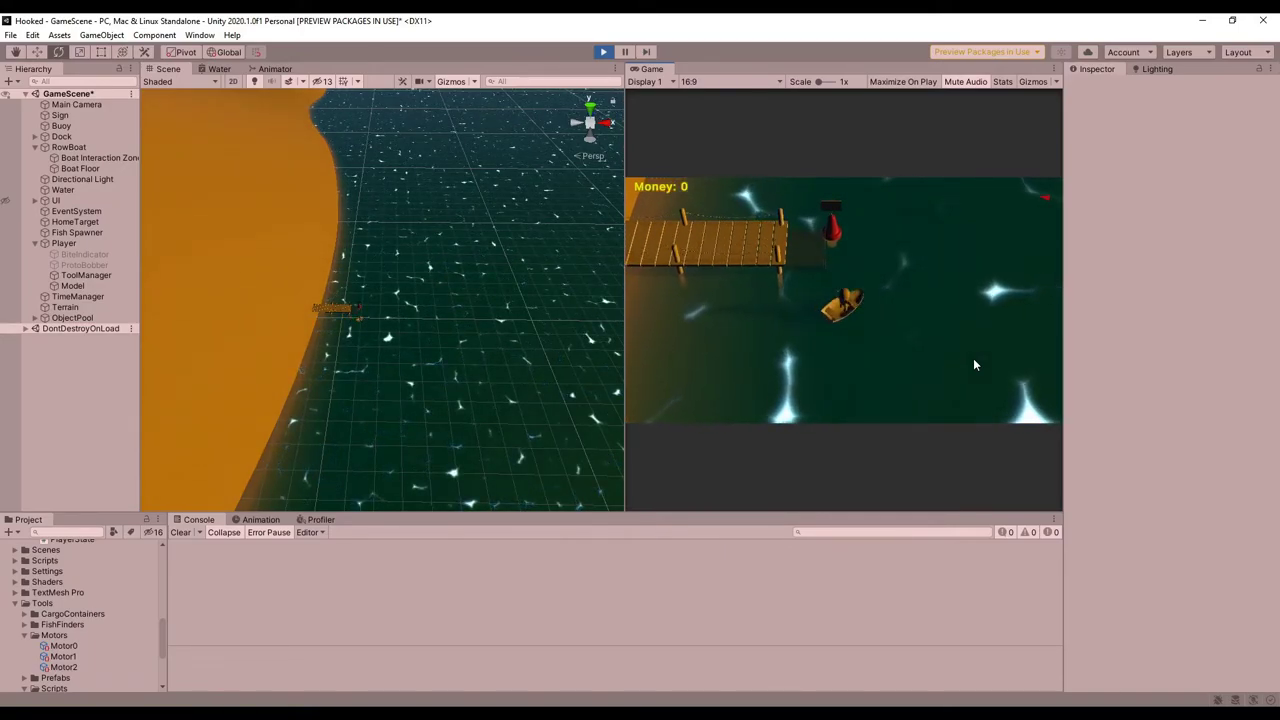
pyautogui.press('d')
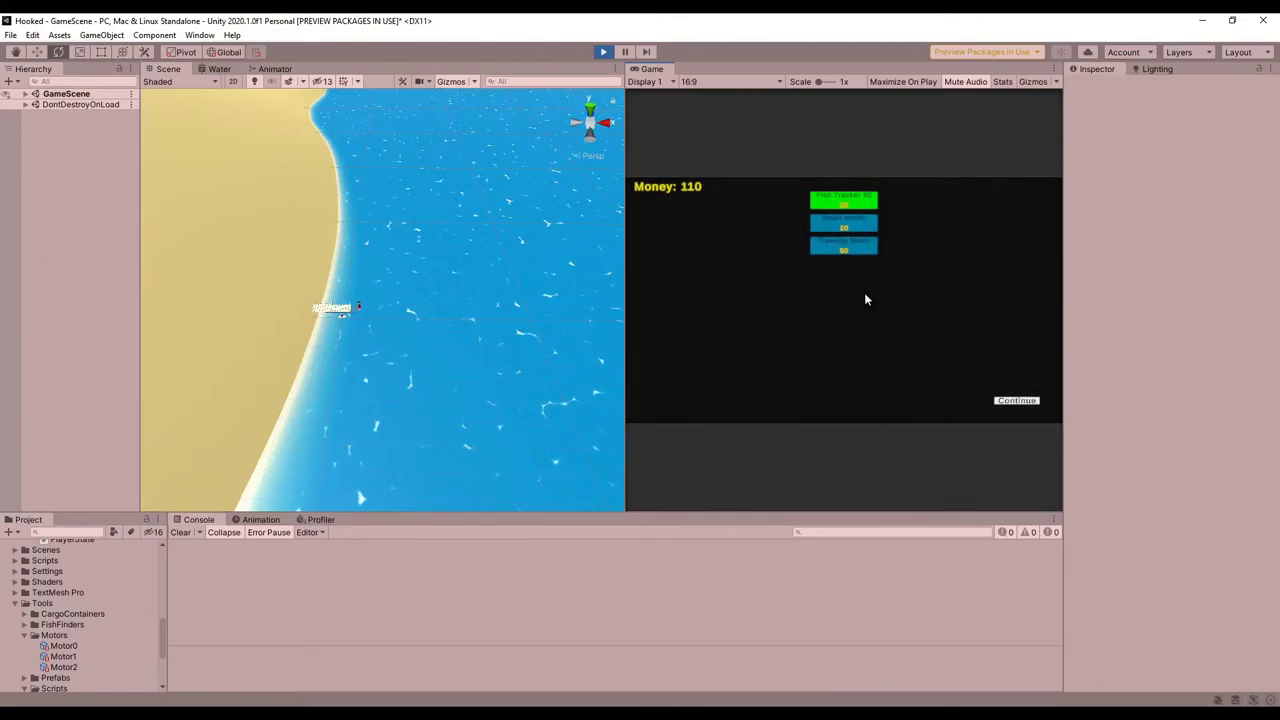
pyautogui.click(851, 249)
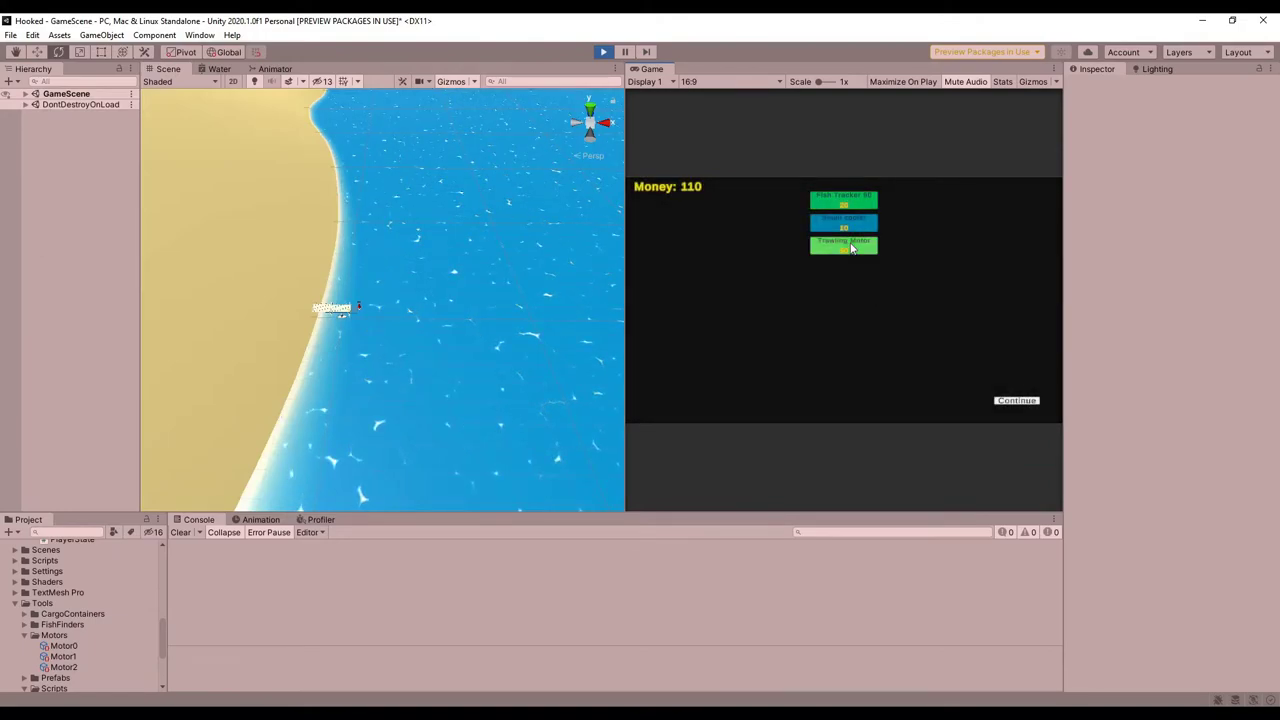
pyautogui.click(1018, 401)
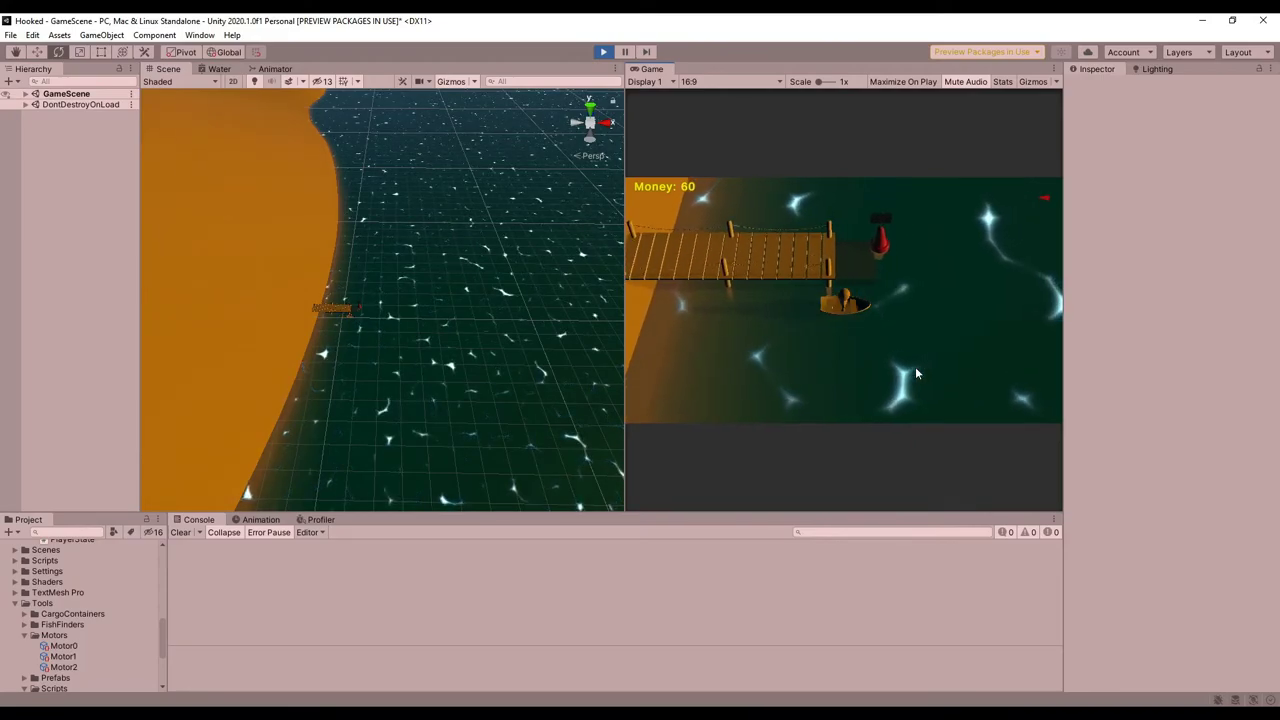
# Drive the motor-upgraded boat around the dock, onto the sand beside it, and into open water
pyautogui.press('a')
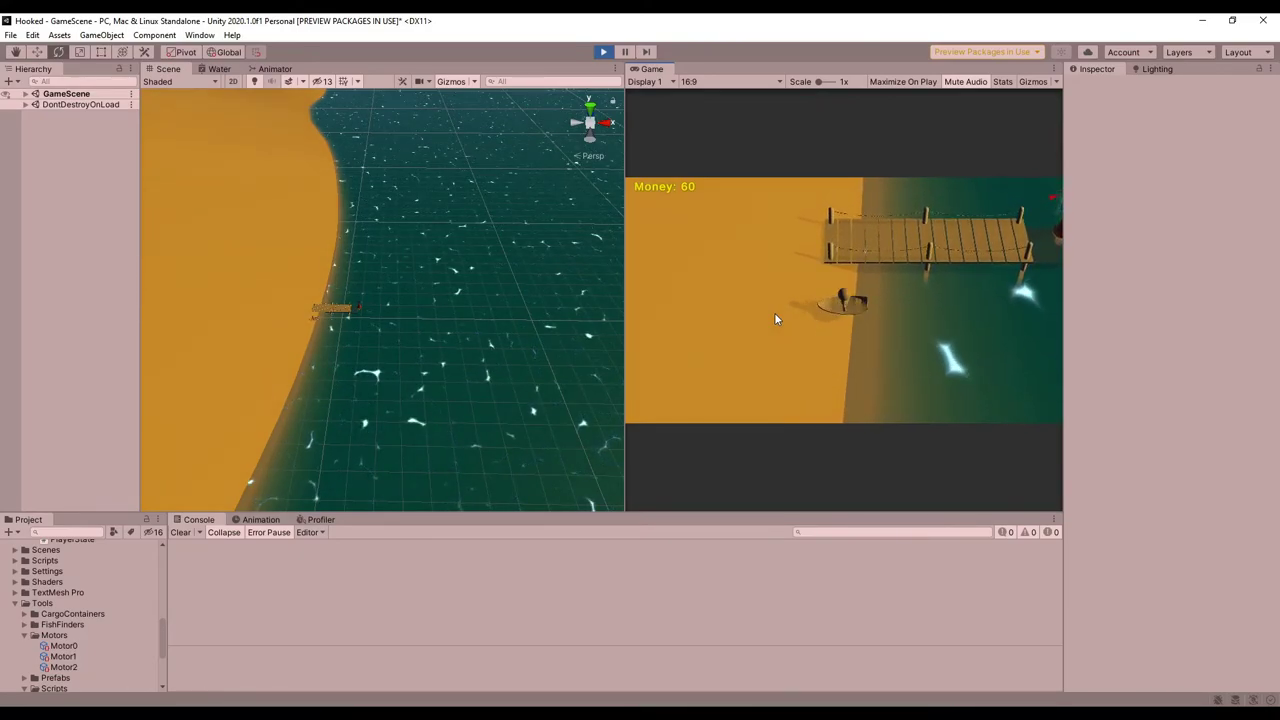
pyautogui.press('a')
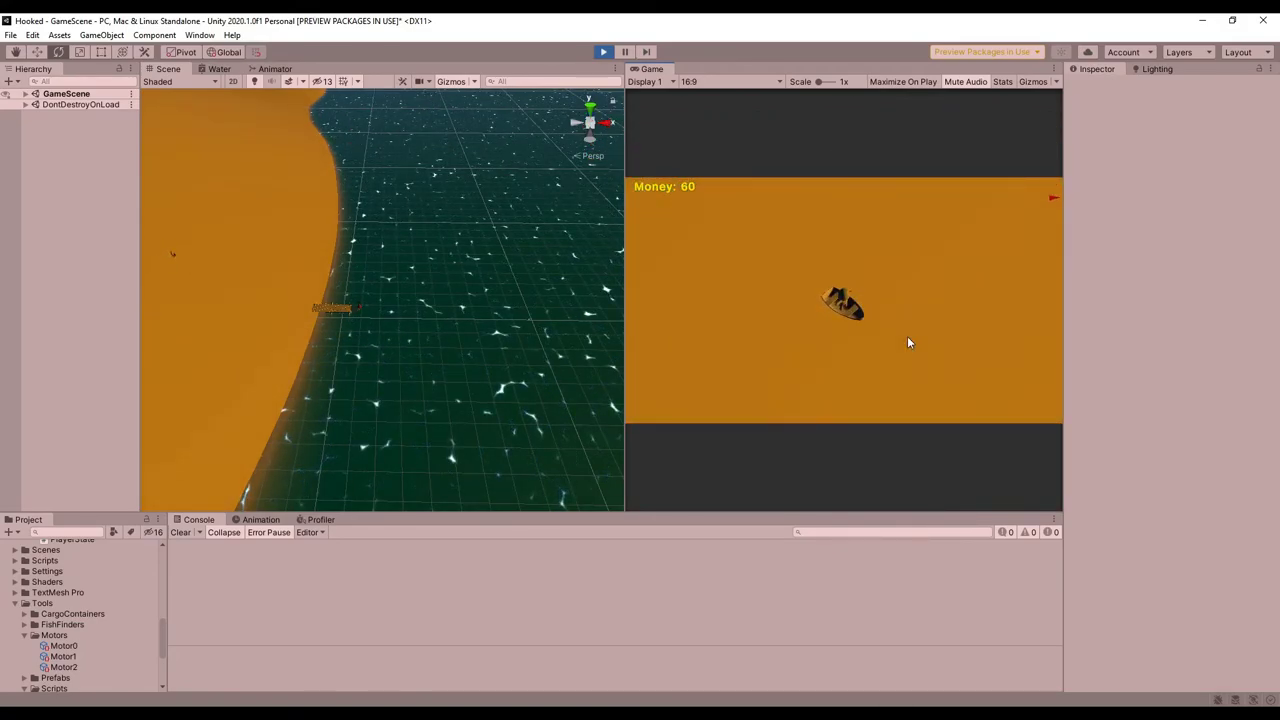
pyautogui.press('w')
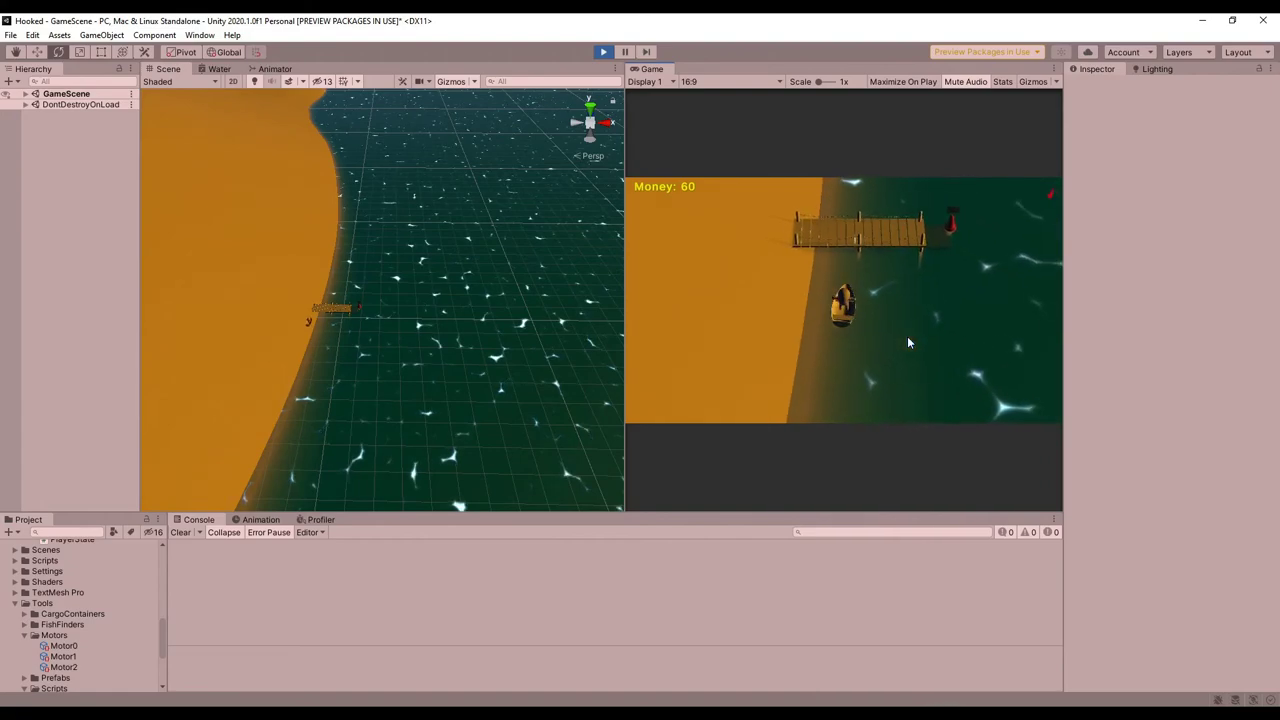
pyautogui.press('w')
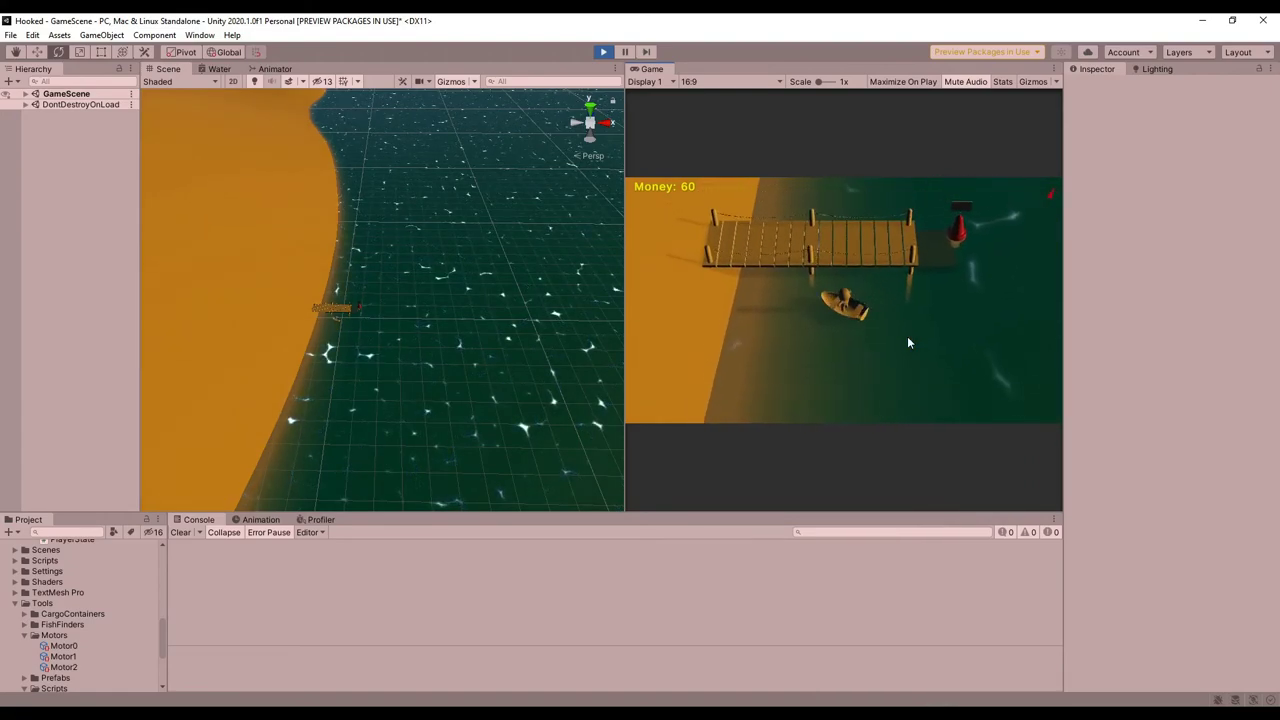
pyautogui.press('s')
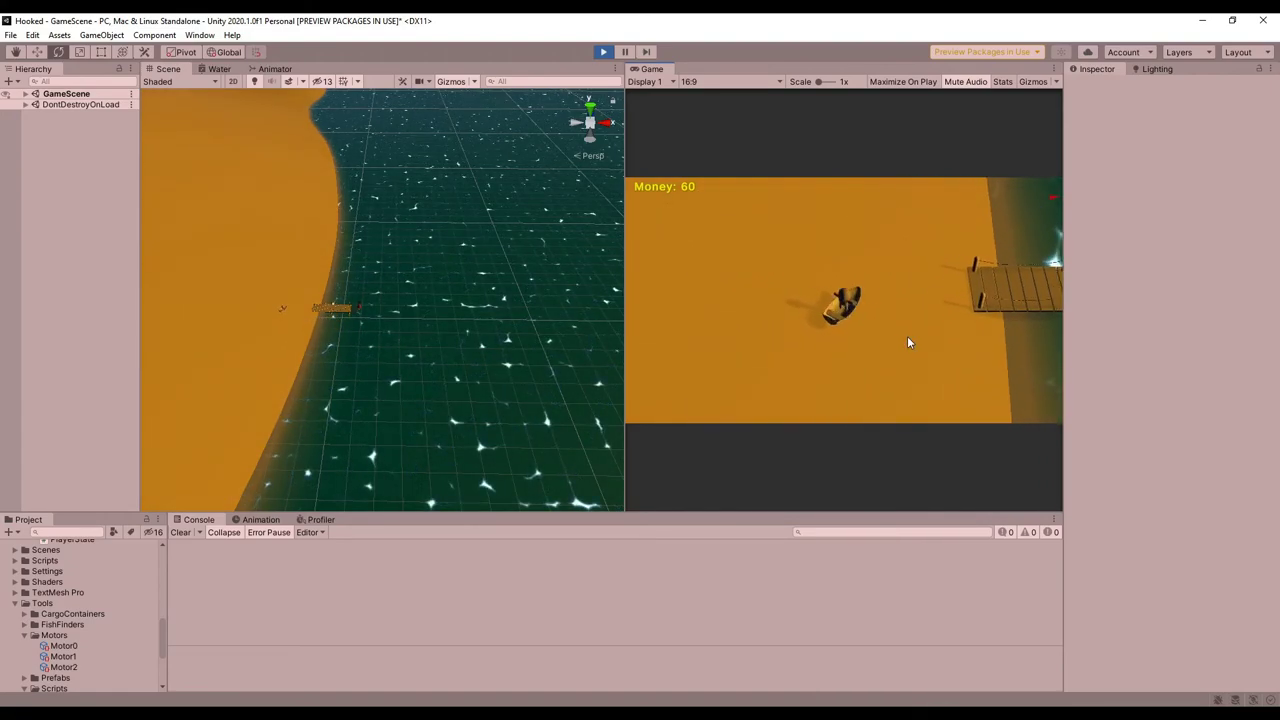
pyautogui.press('w')
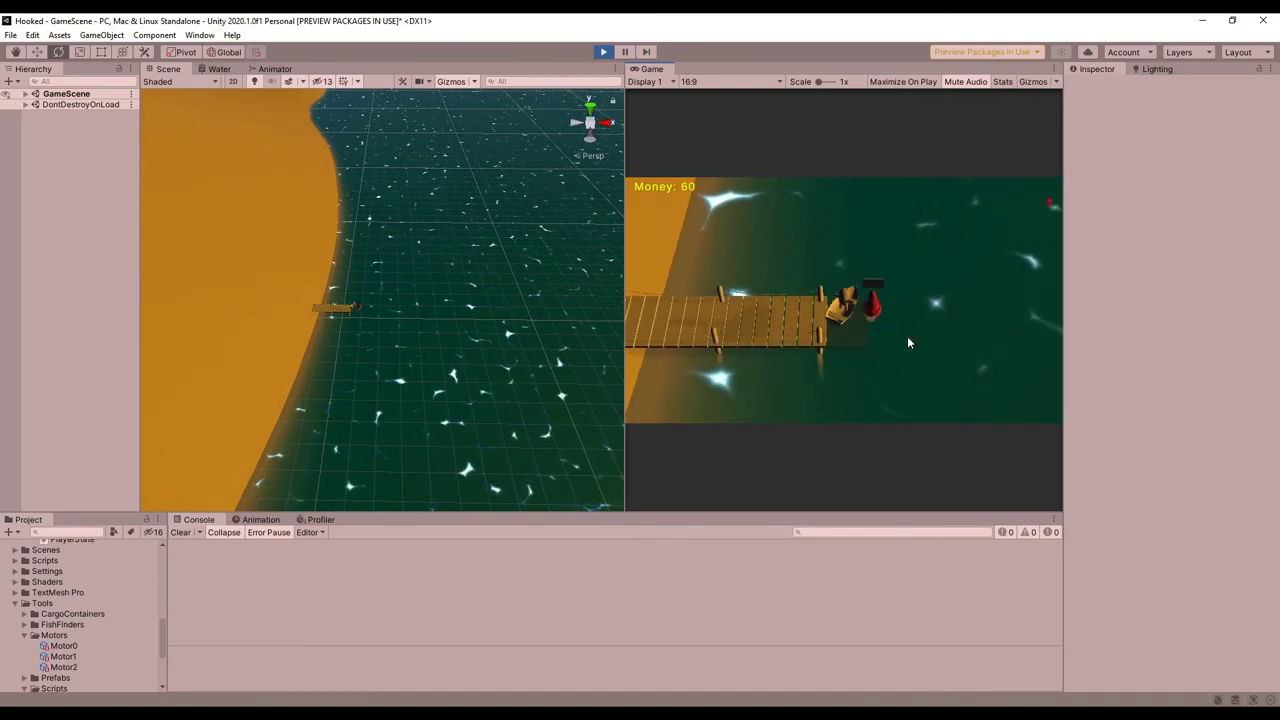
pyautogui.press('s')
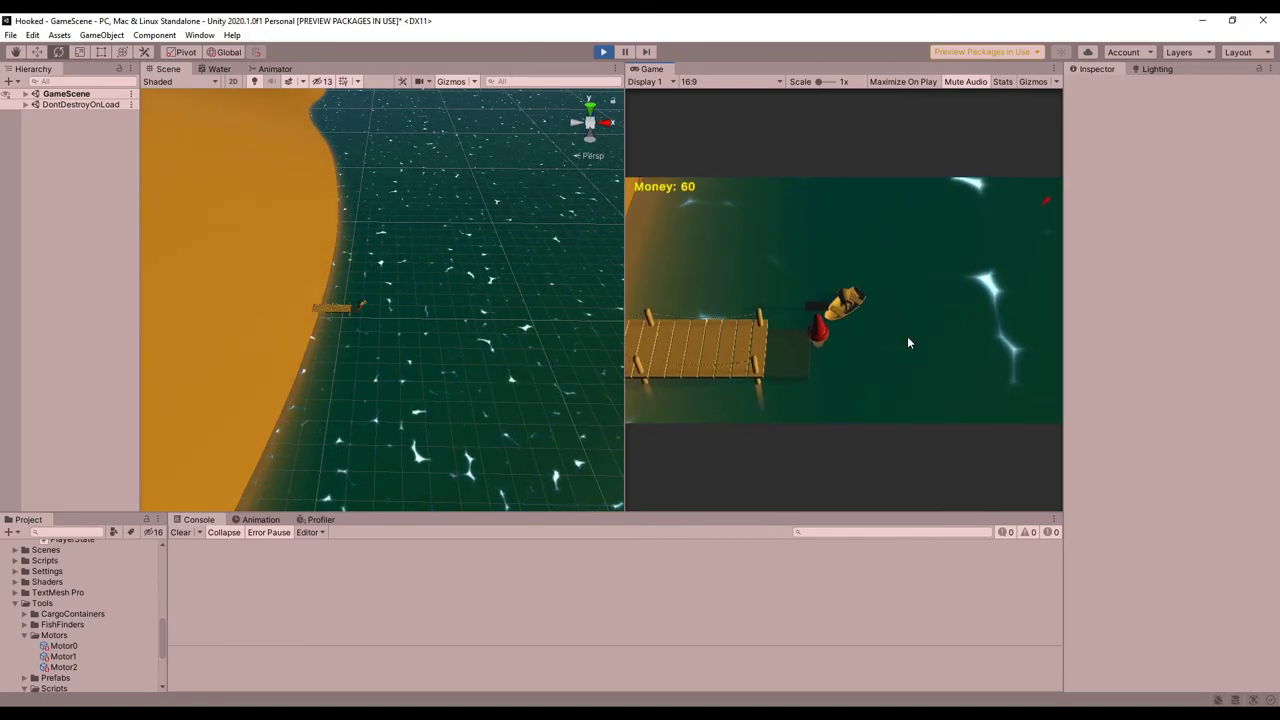
pyautogui.press('s')
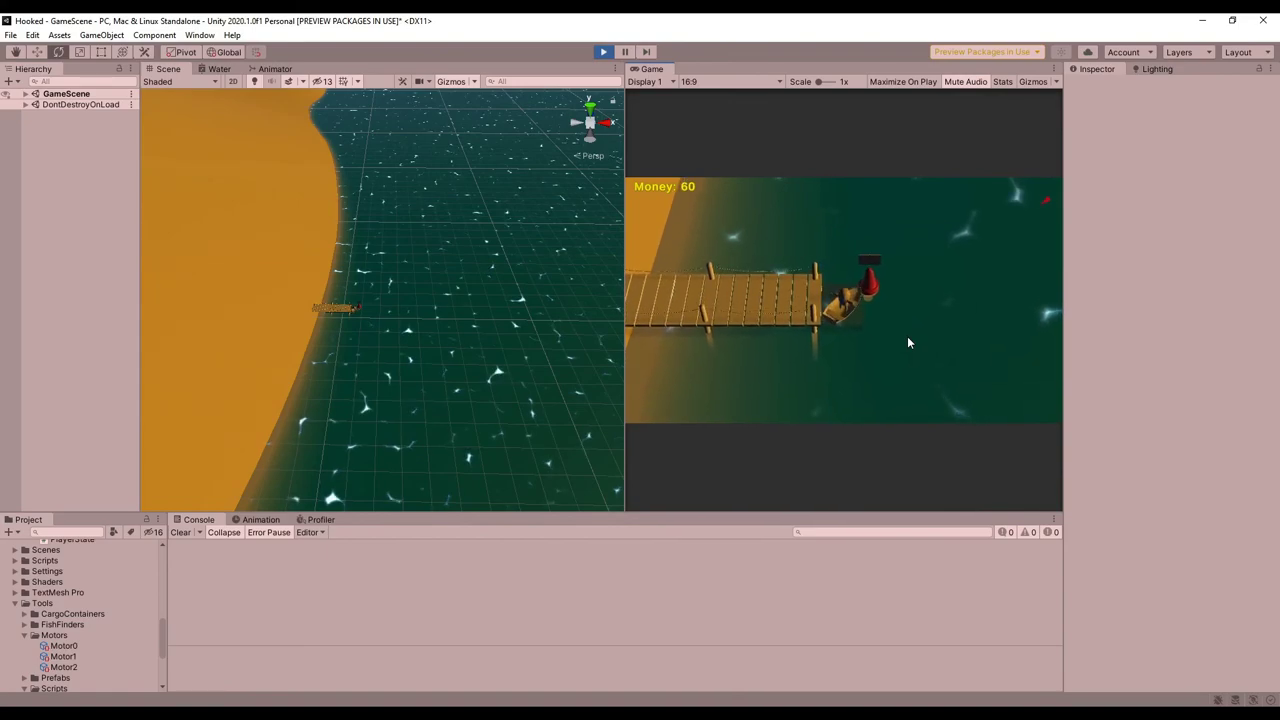
pyautogui.press('w')
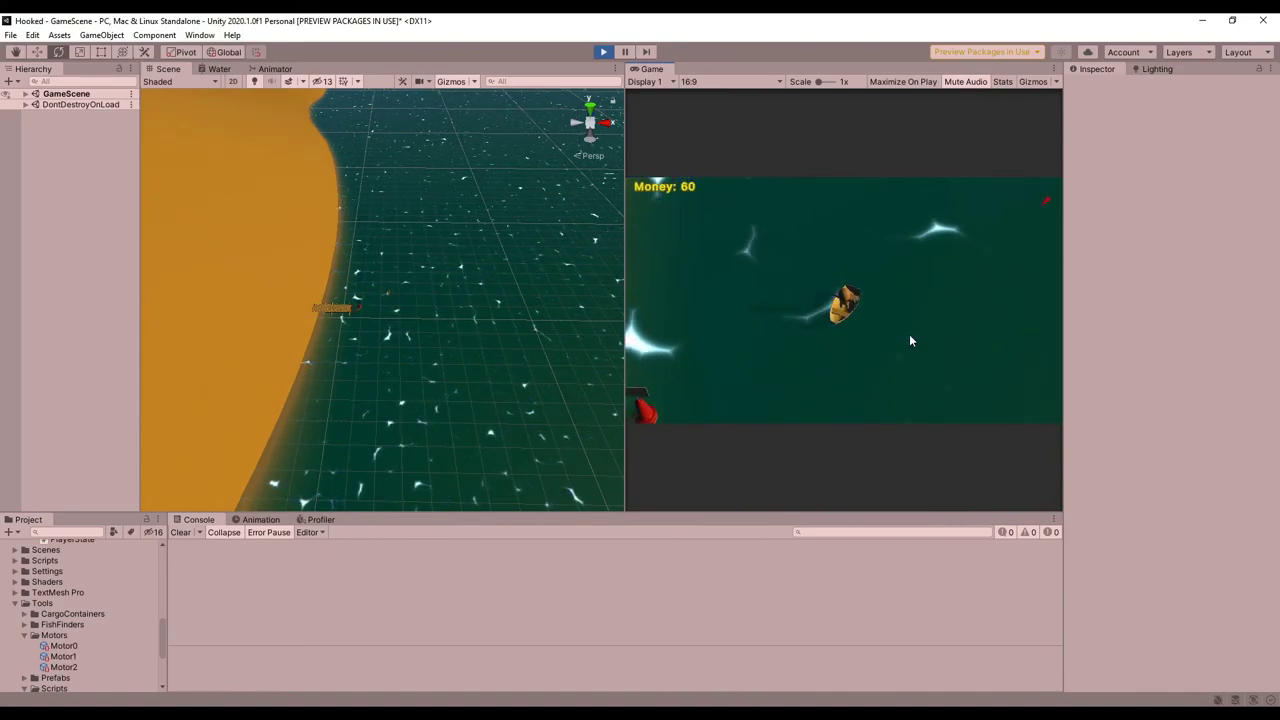